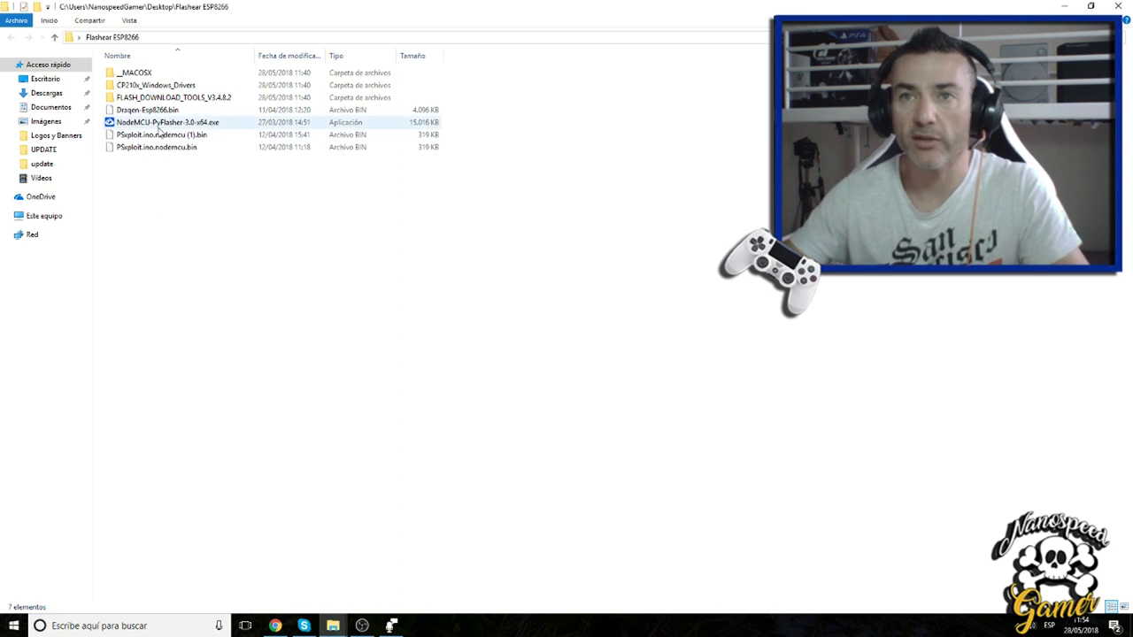
Step: Open the CP210x_Windows_Drivers folder and run CP210xVCPInstaller_x64.exe as administrator
{"action": "left_click", "coordinate": [1123, 609]}
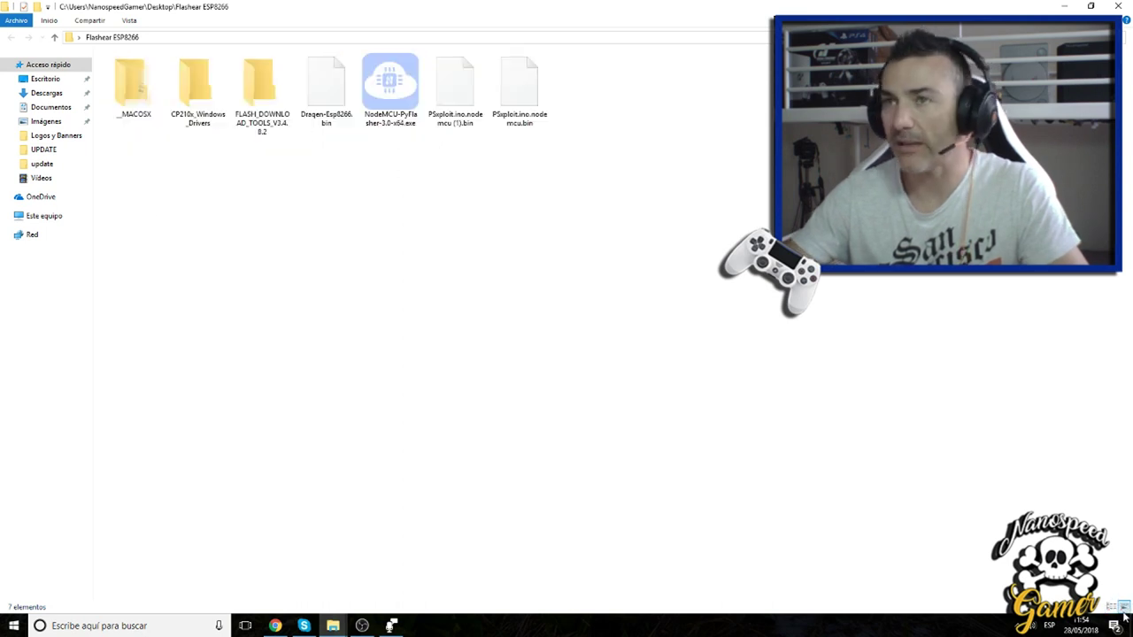
{"action": "left_click", "coordinate": [196, 77]}
{"action": "double_click", "coordinate": [195, 78]}
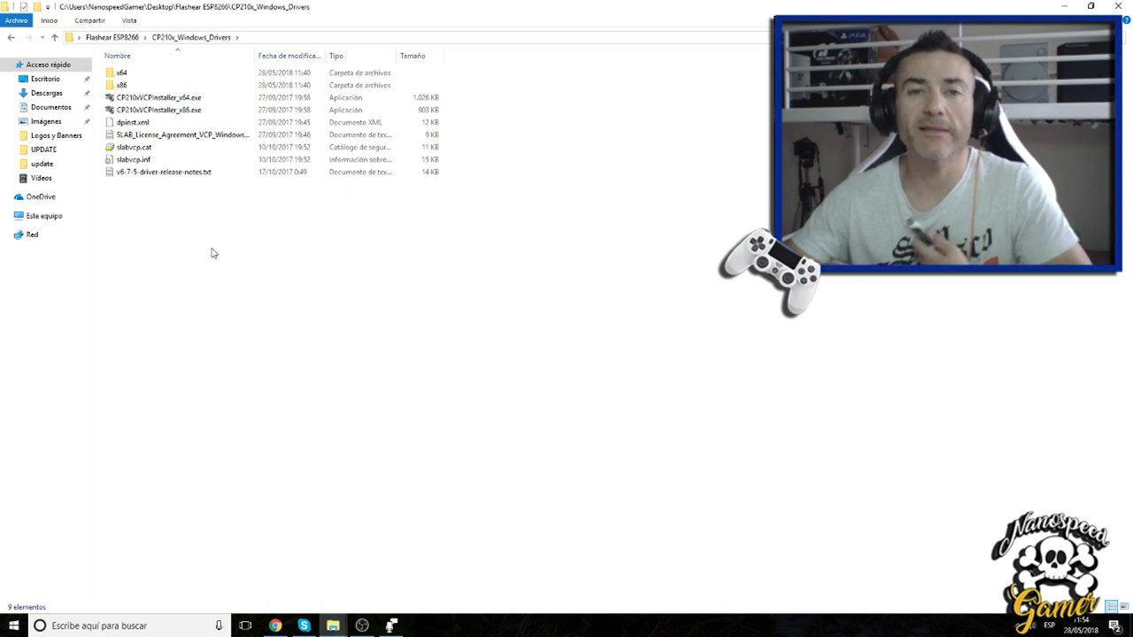
{"action": "left_click", "coordinate": [167, 113]}
{"action": "left_click", "coordinate": [166, 99]}
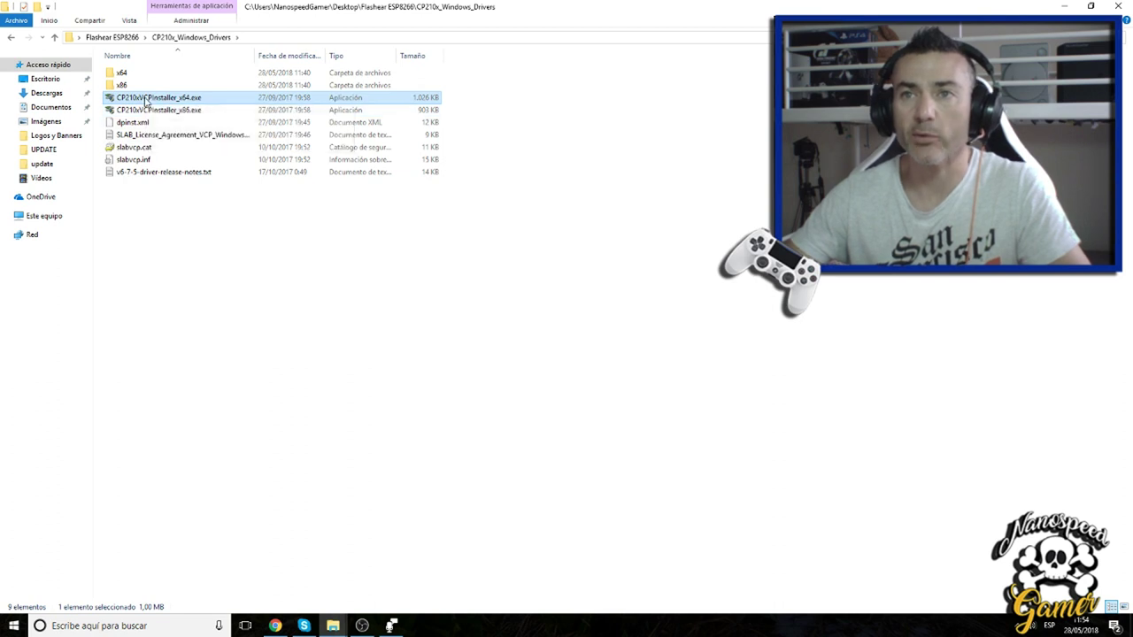
{"action": "right_click", "coordinate": [146, 102]}
{"action": "left_click", "coordinate": [177, 116]}
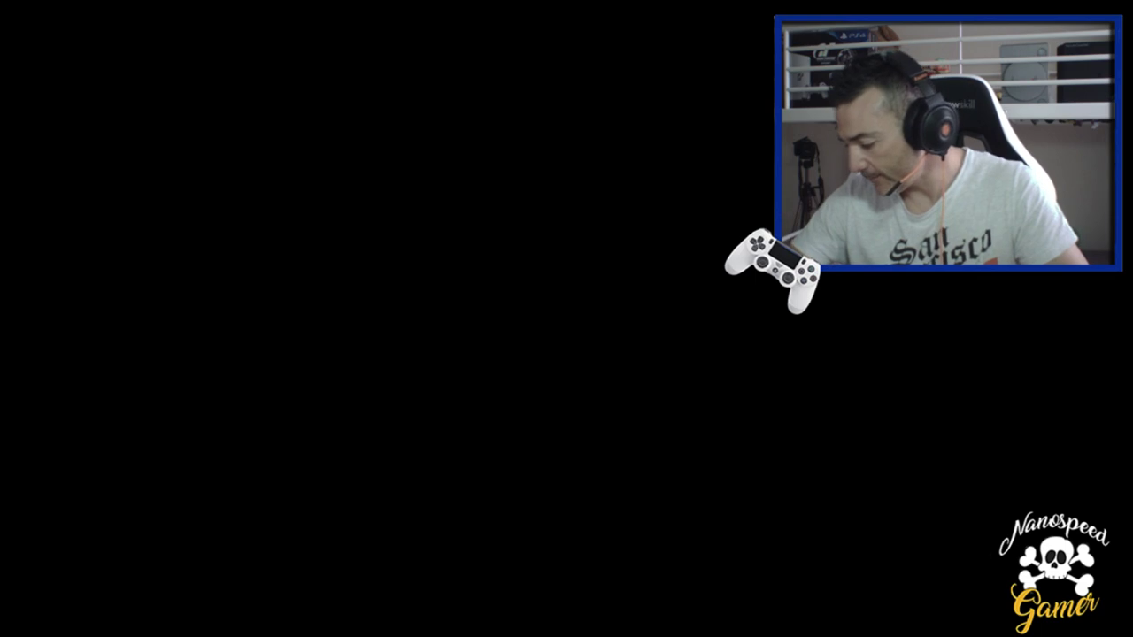
{"action": "left_click", "coordinate": [526, 399]}
Step: Complete the CP210x driver installation wizard and minimize the drivers folder window
{"action": "left_click", "coordinate": [358, 353]}
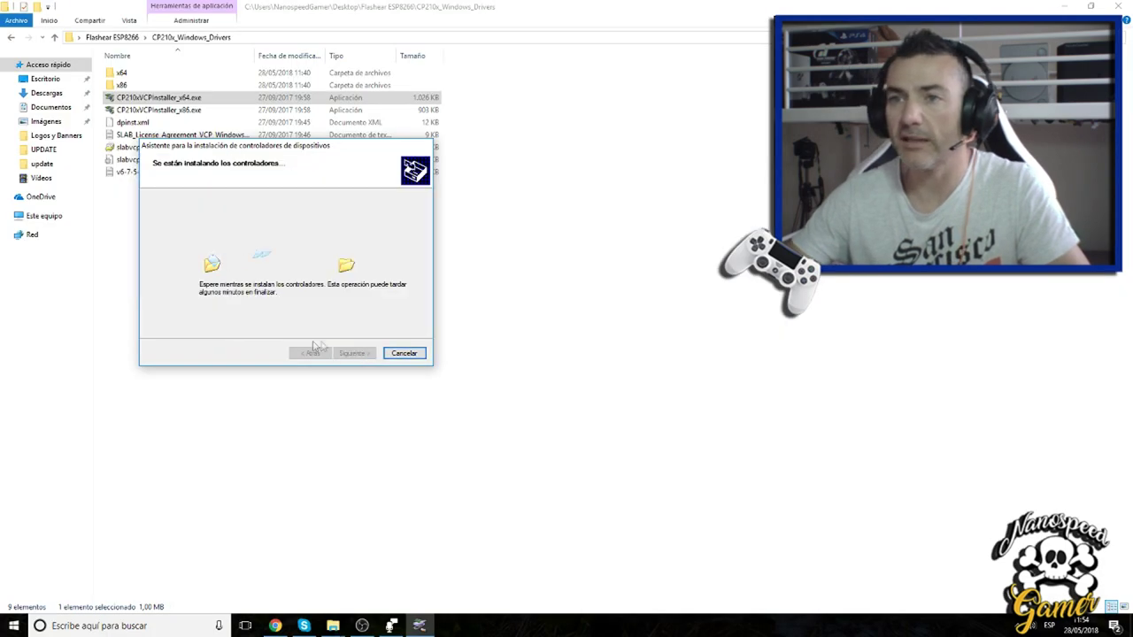
{"action": "left_click", "coordinate": [354, 353]}
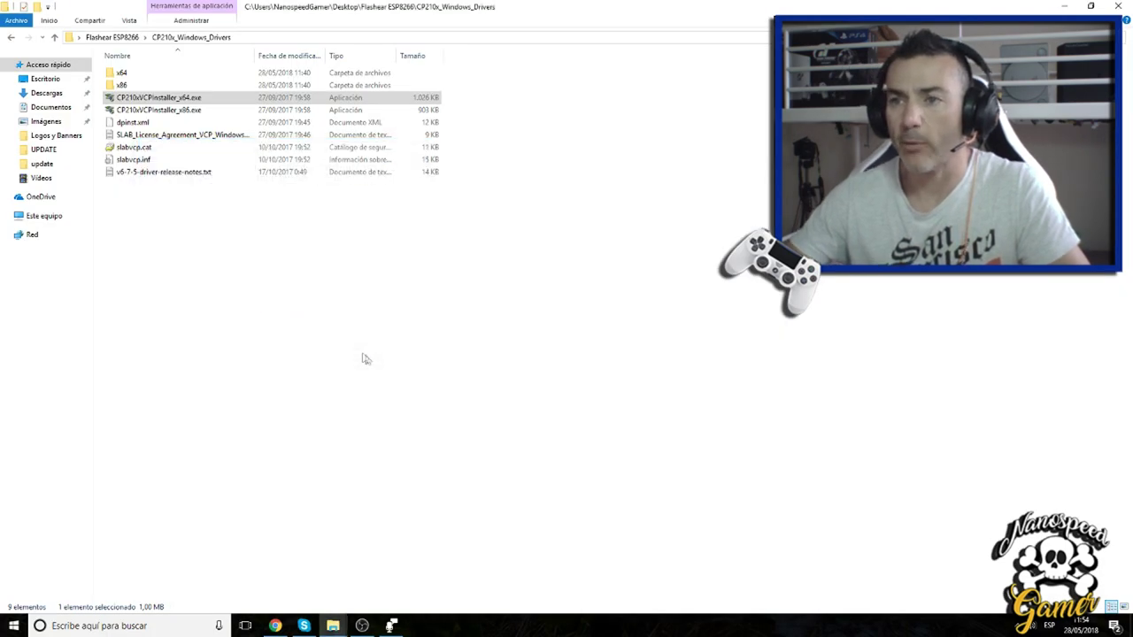
{"action": "left_click", "coordinate": [1063, 7]}
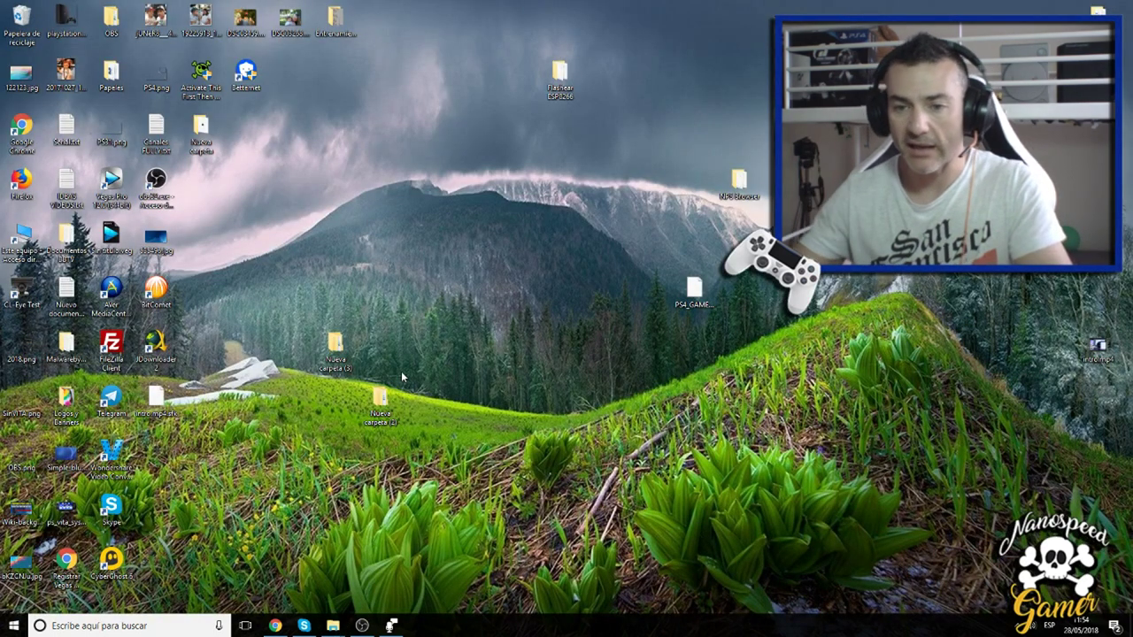
Step: Open Device Manager and check which COM port the Silicon Labs CP210x bridge uses under Puertos (COM y LPT)
{"action": "left_click", "coordinate": [108, 626]}
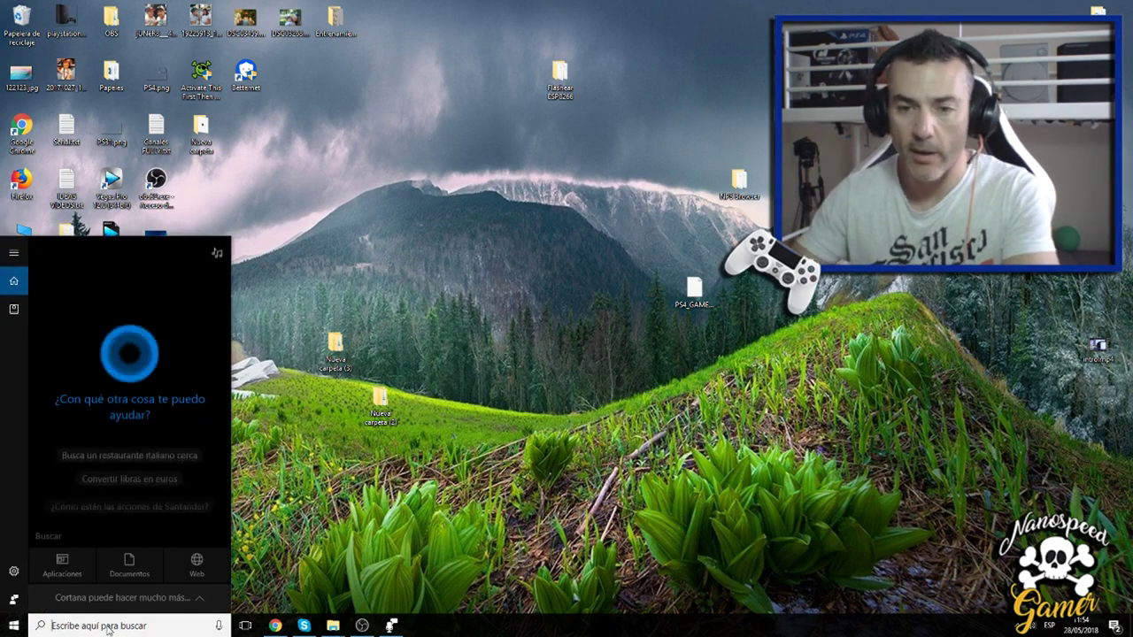
{"action": "type", "text": "admini"}
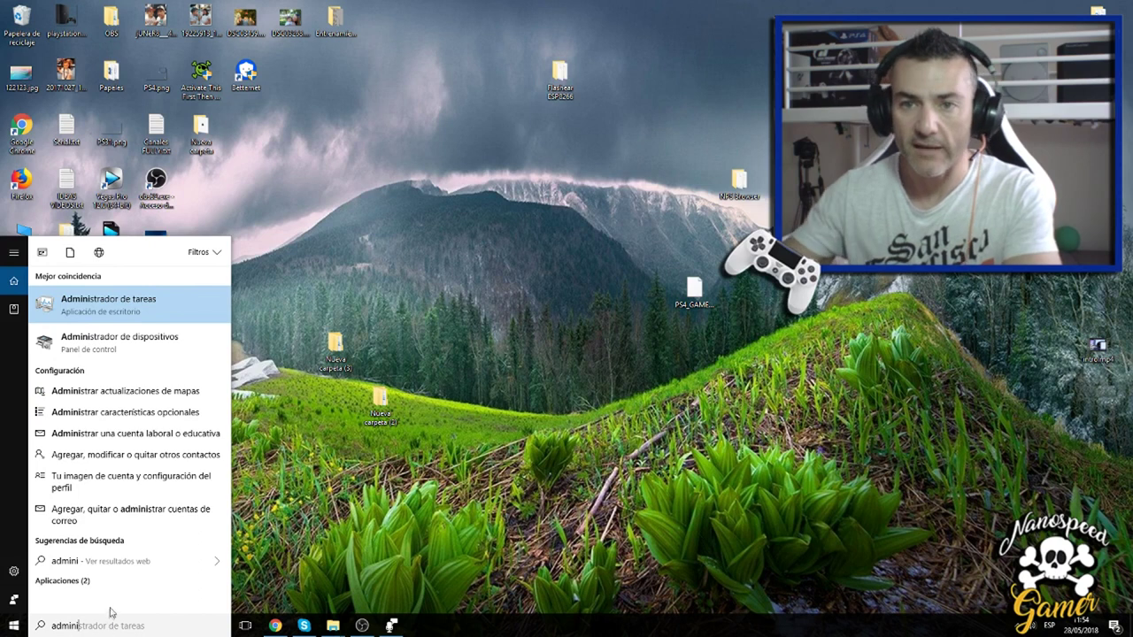
{"action": "left_click", "coordinate": [81, 343]}
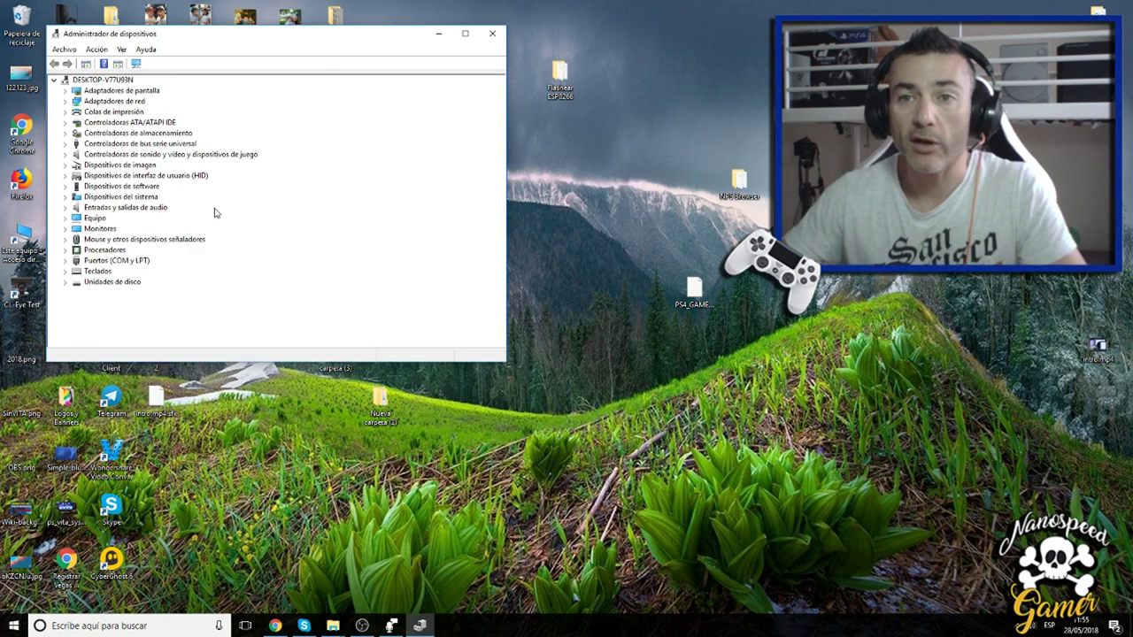
{"action": "left_click", "coordinate": [77, 262]}
{"action": "left_click", "coordinate": [66, 261]}
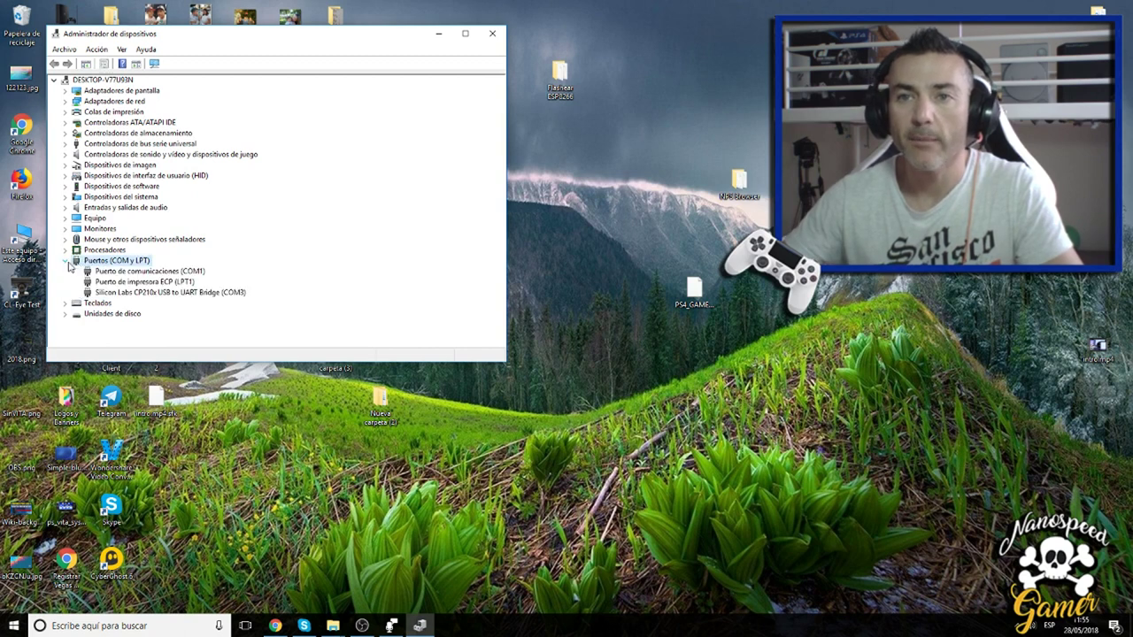
{"action": "left_click", "coordinate": [155, 293]}
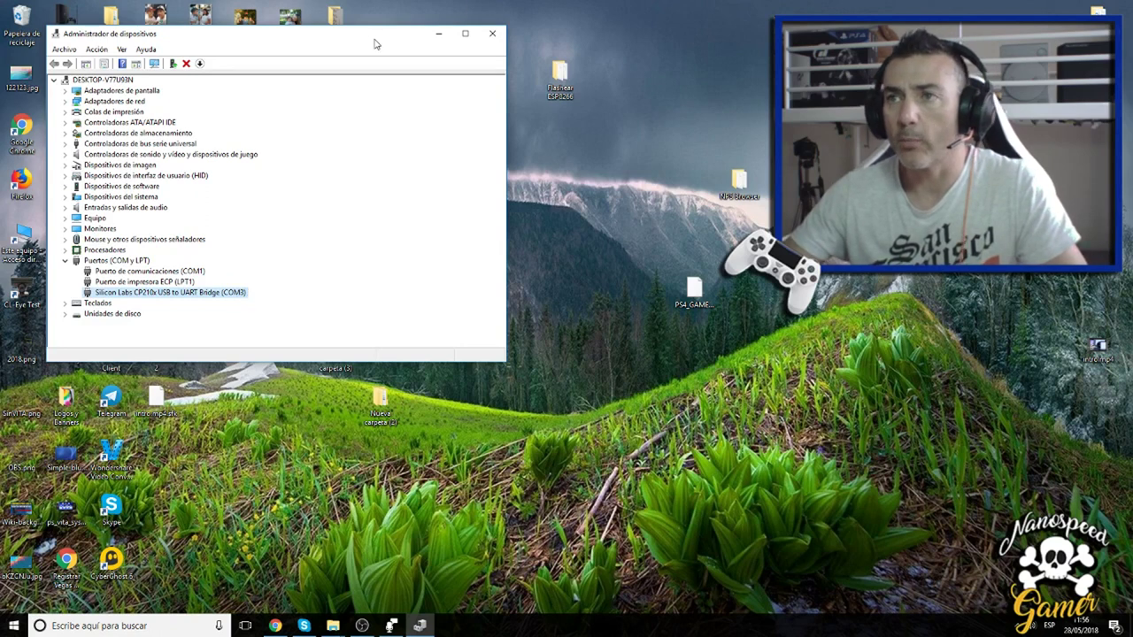
{"action": "left_click", "coordinate": [438, 37]}
Step: Open the Flashear ESP8266 folder from the desktop and delete its three .bin firmware files
{"action": "double_click", "coordinate": [556, 74]}
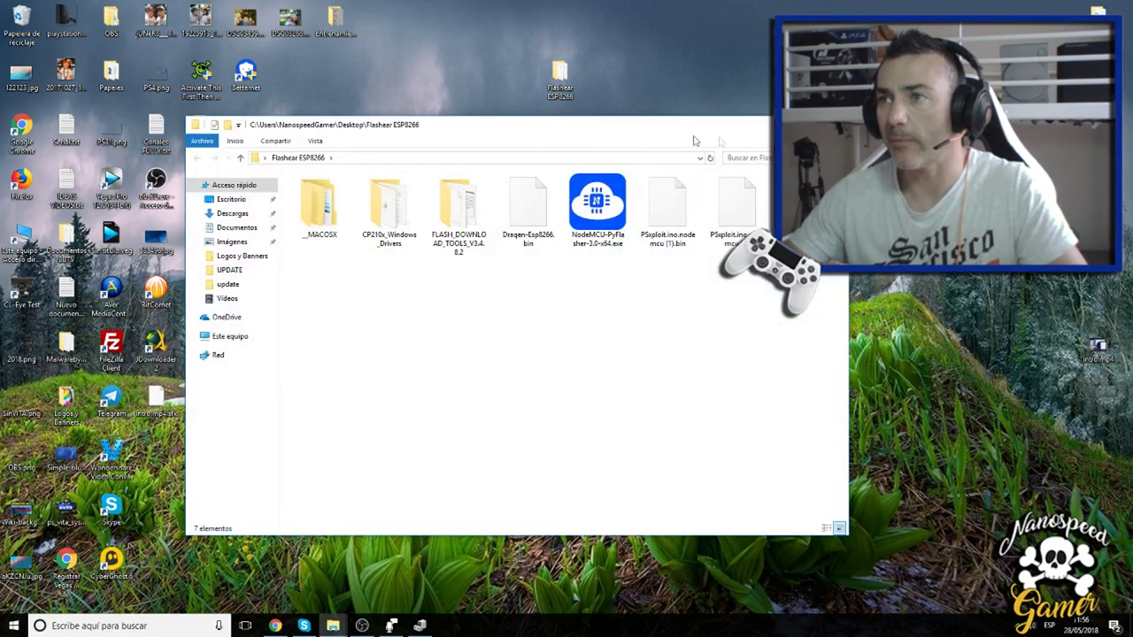
{"action": "left_click_drag", "start_coordinate": [689, 135], "coordinate": [963, 150]}
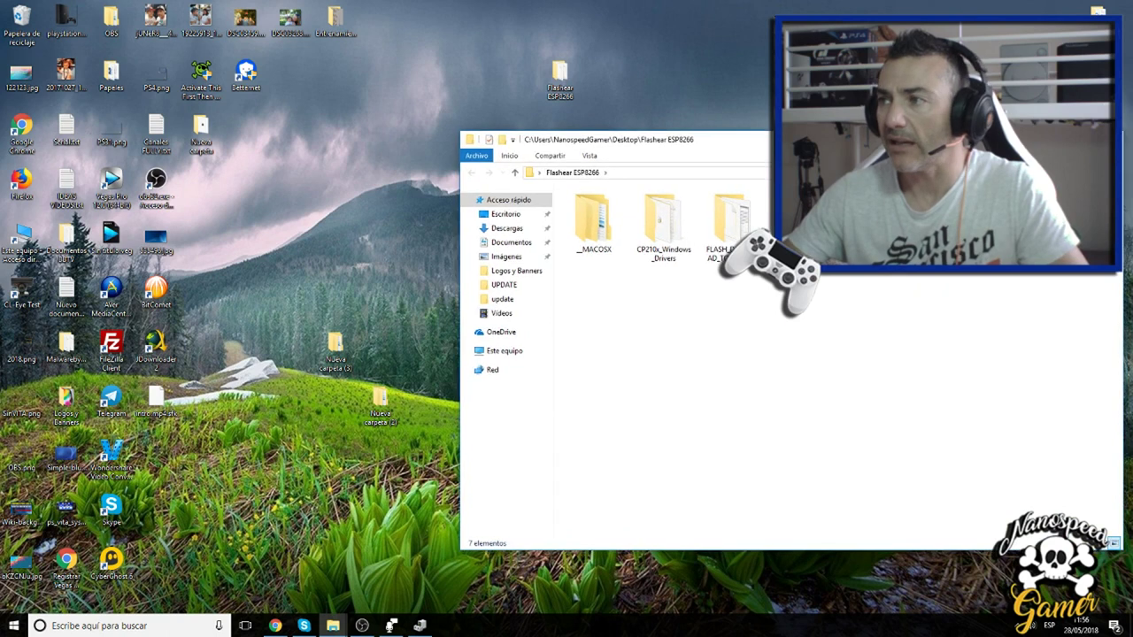
{"action": "left_click_drag", "start_coordinate": [920, 200], "coordinate": [1018, 304]}
{"action": "key", "text": "Delete"}
Step: Move retrogamerfirmv5.bin from FirmwareV5.05_MiraHen_BaseInjection-master in Nueva carpeta (3) into the Flashear ESP8266 folder, and put the source window away
{"action": "left_click_drag", "start_coordinate": [762, 150], "coordinate": [811, 120]}
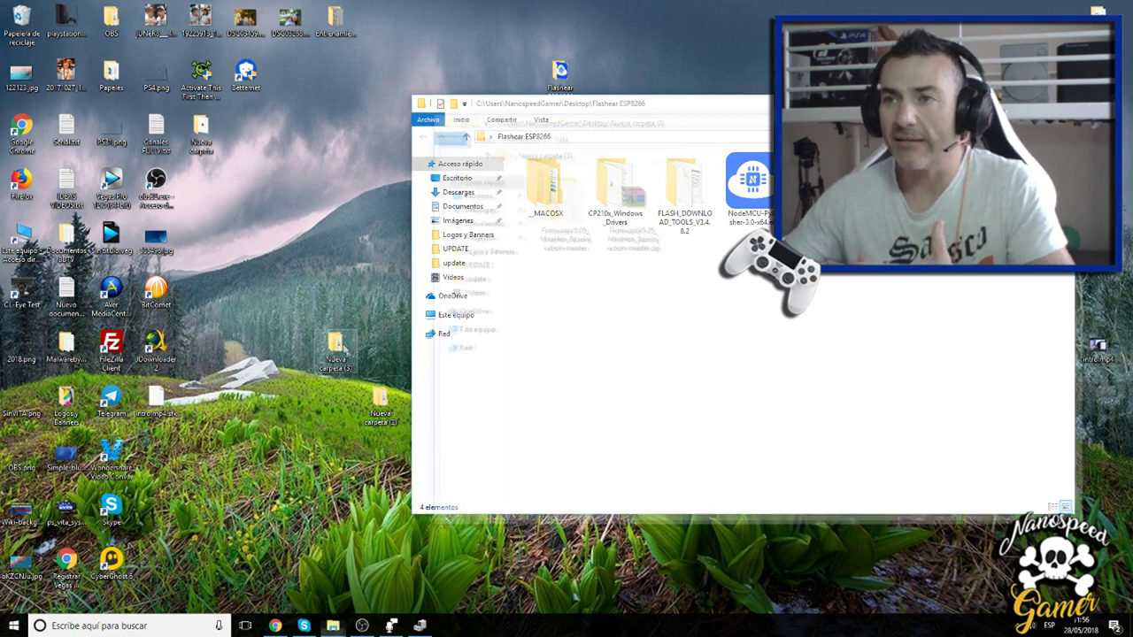
{"action": "double_click", "coordinate": [336, 348]}
{"action": "left_click_drag", "start_coordinate": [567, 102], "coordinate": [255, 272]}
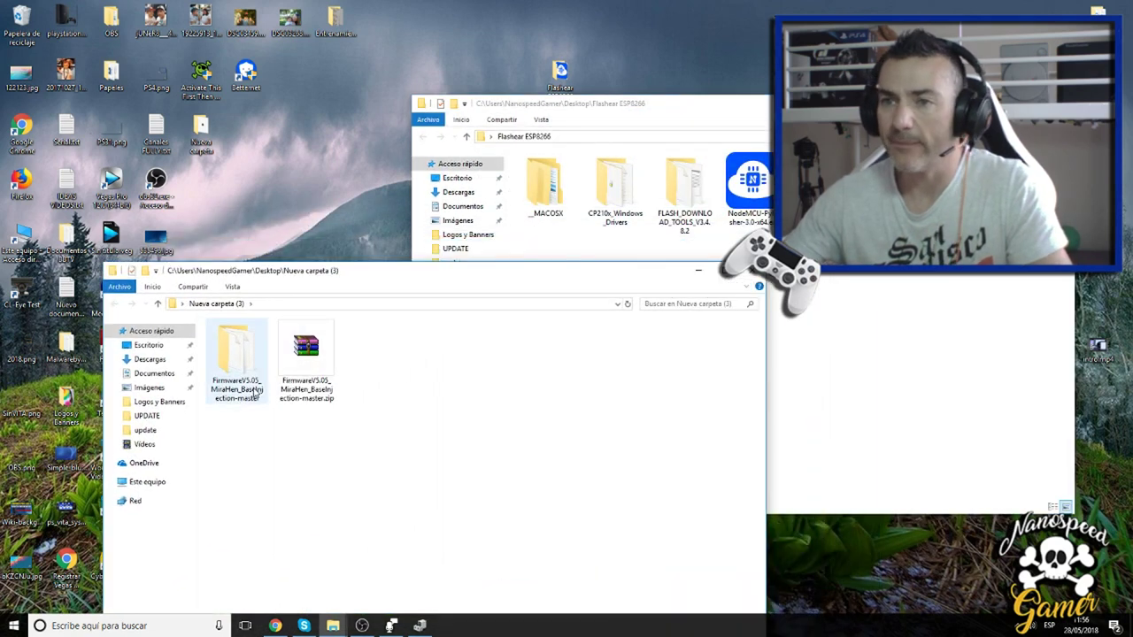
{"action": "double_click", "coordinate": [248, 365]}
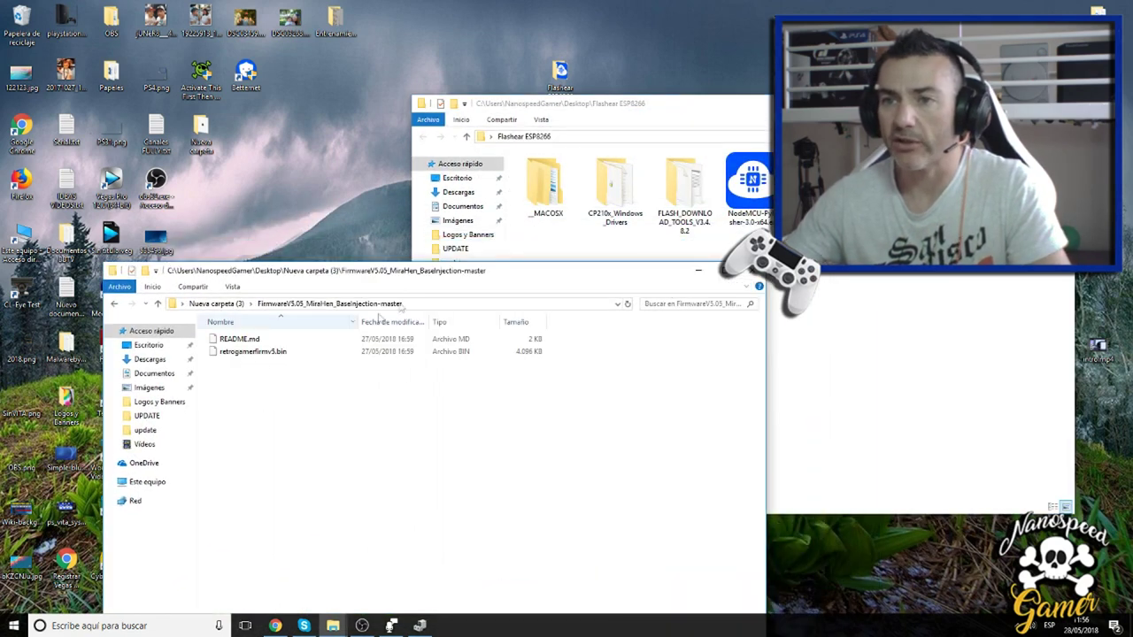
{"action": "left_click", "coordinate": [264, 355]}
{"action": "left_click_drag", "start_coordinate": [247, 356], "coordinate": [881, 308]}
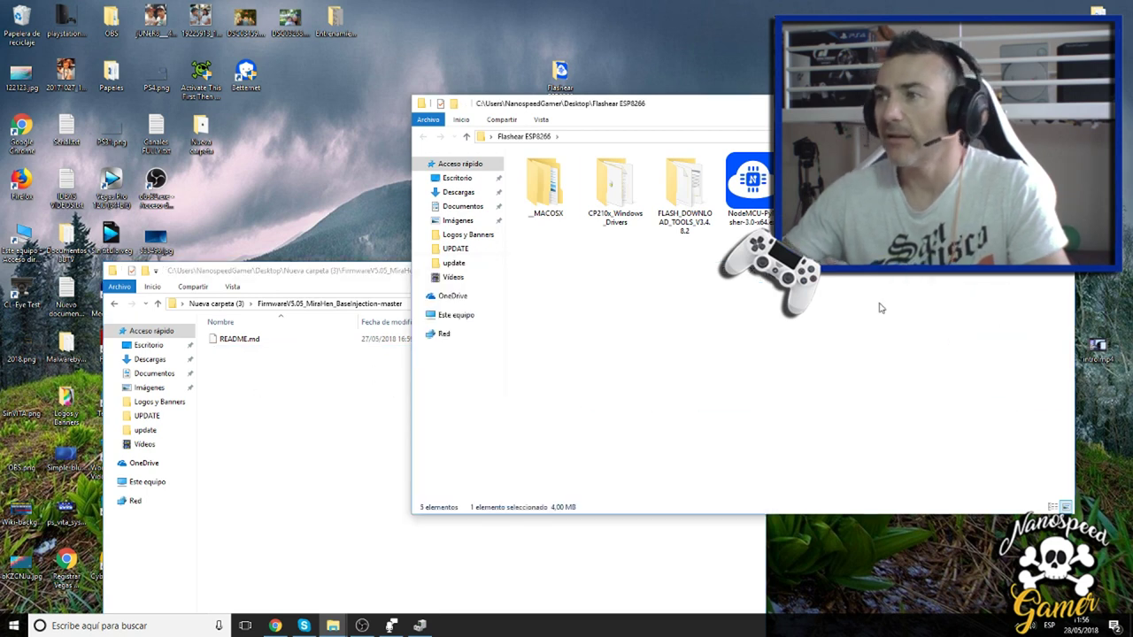
{"action": "left_click", "coordinate": [338, 278]}
{"action": "left_click", "coordinate": [702, 278]}
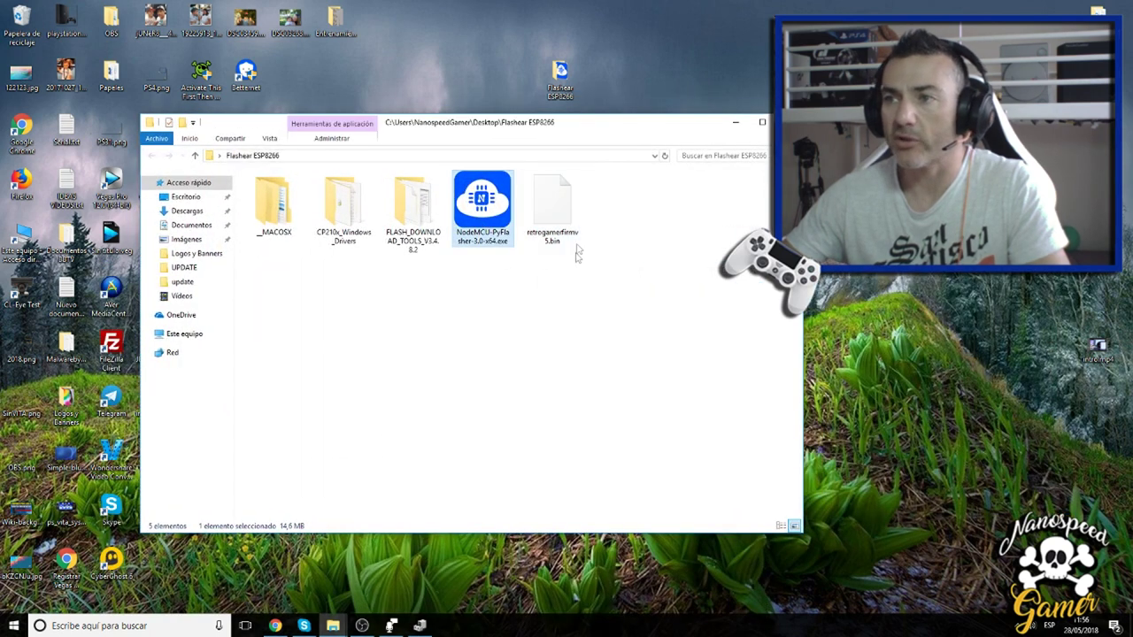
Step: Run NodeMCU-PyFlasher-3.0-x64.exe from the Flashear ESP8266 folder as administrator
{"action": "left_click", "coordinate": [566, 314]}
{"action": "right_click", "coordinate": [487, 209]}
{"action": "left_click", "coordinate": [523, 229]}
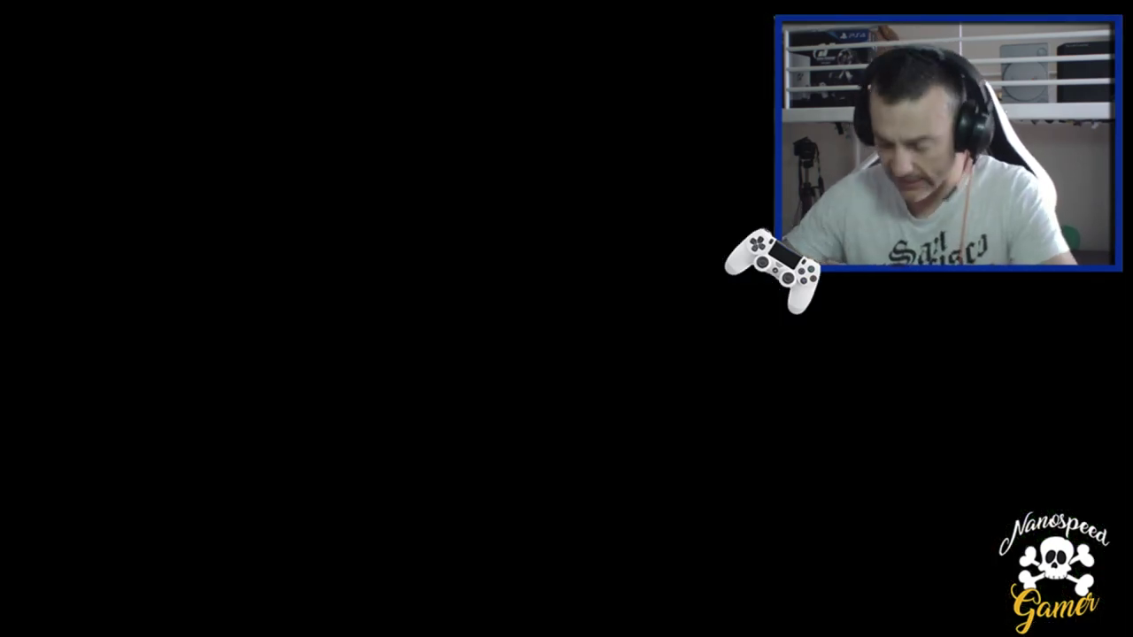
{"action": "left_click", "coordinate": [461, 386]}
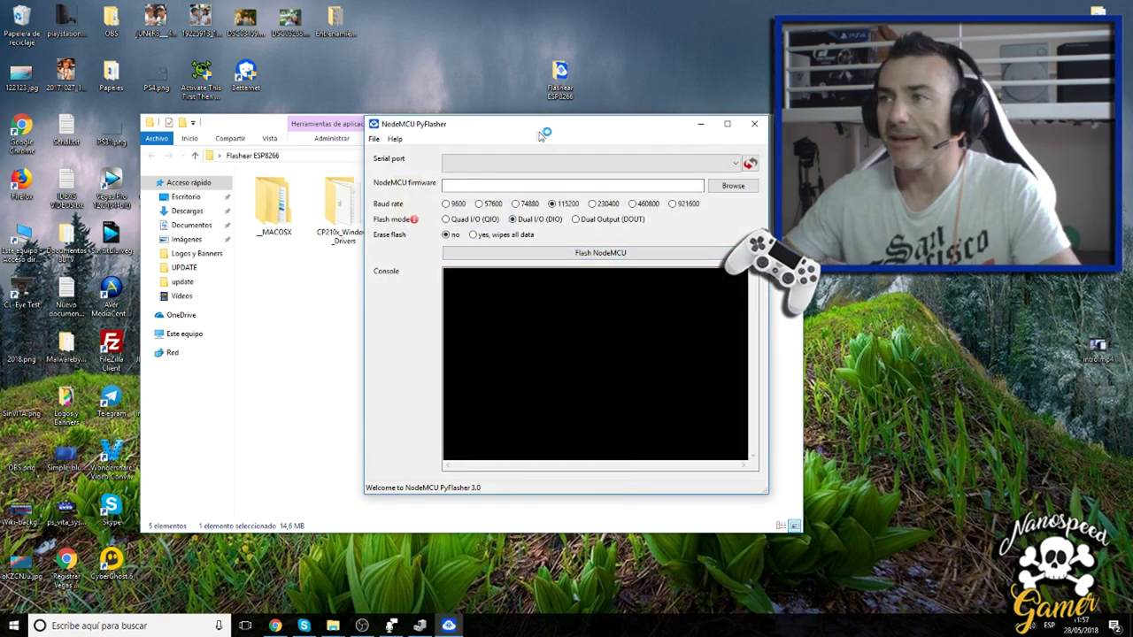
{"action": "left_click_drag", "start_coordinate": [544, 125], "coordinate": [425, 139]}
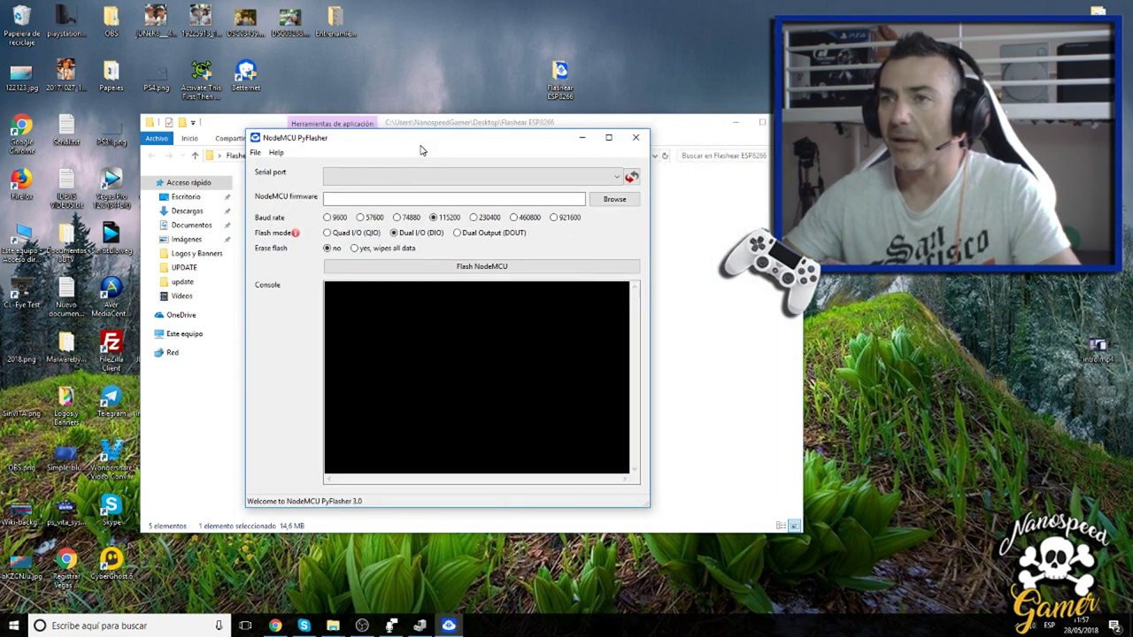
Step: Reload the serial device list and set the serial port to COM3
{"action": "left_click", "coordinate": [632, 178]}
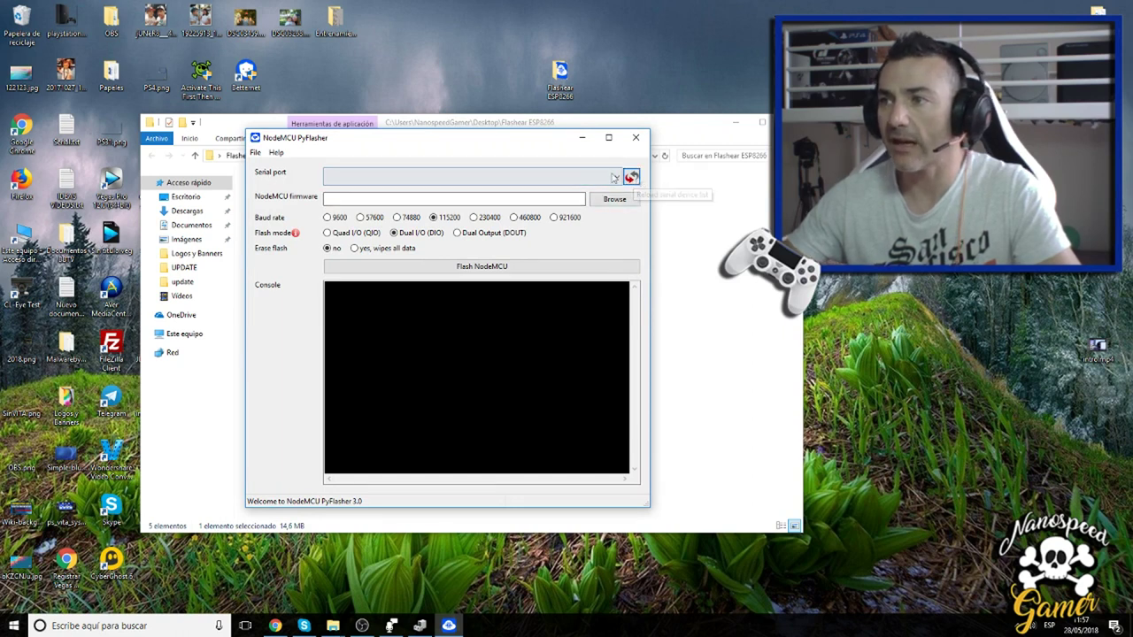
{"action": "left_click", "coordinate": [618, 180]}
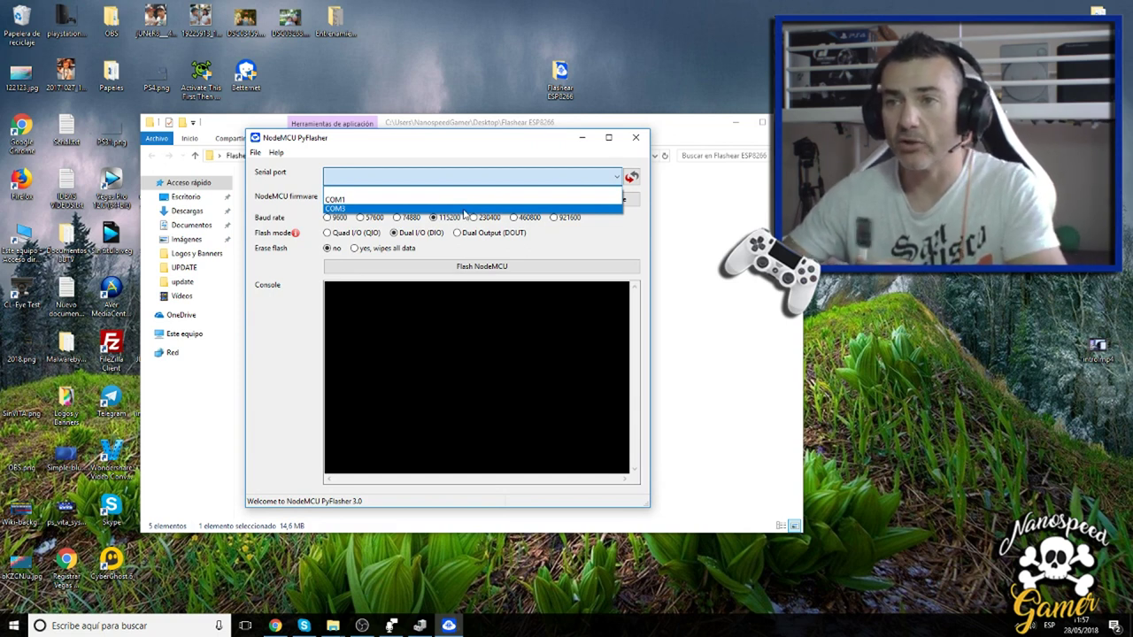
{"action": "left_click", "coordinate": [462, 210]}
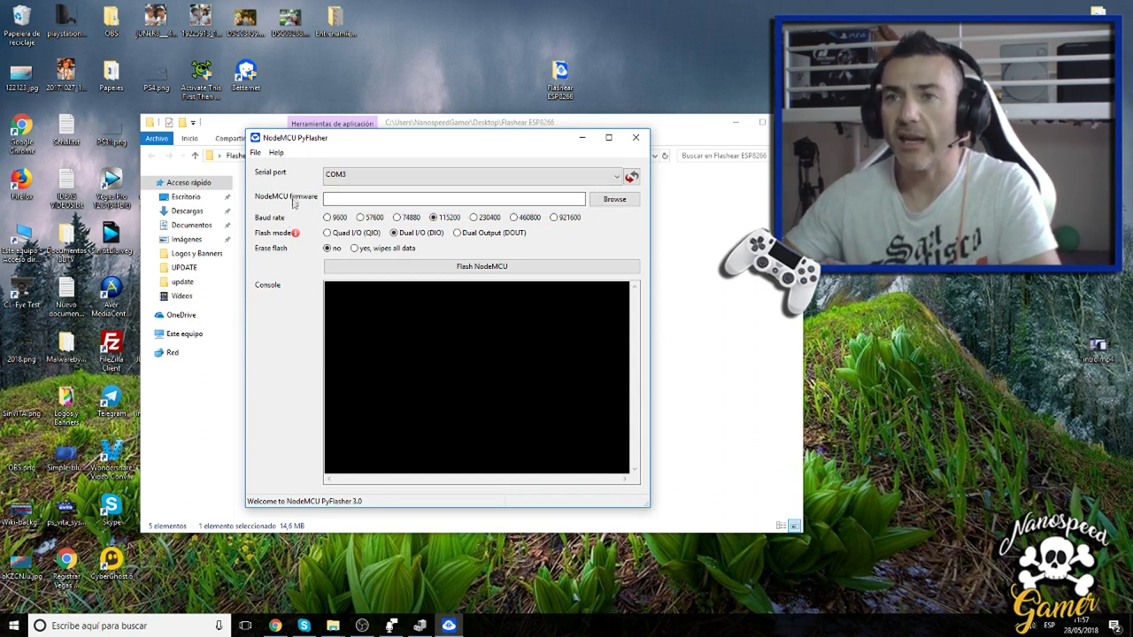
Step: Load retrogamerfirmv5.bin from the Flashear ESP8266 folder as the NodeMCU firmware
{"action": "left_click_drag", "start_coordinate": [548, 140], "coordinate": [552, 226]}
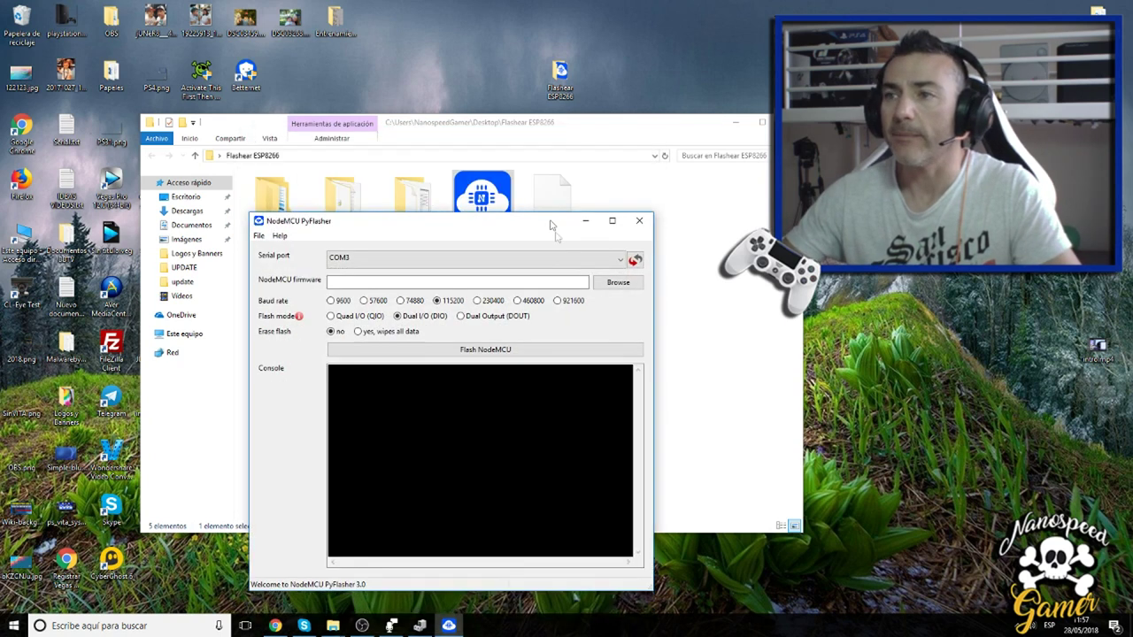
{"action": "left_click", "coordinate": [617, 284]}
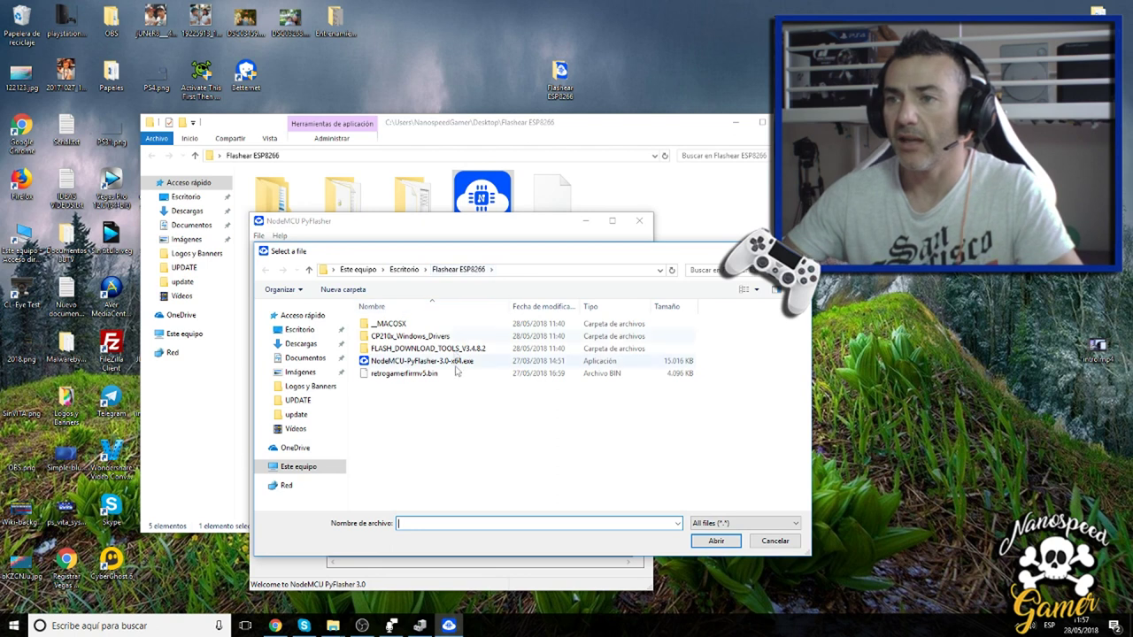
{"action": "left_click", "coordinate": [382, 375]}
{"action": "left_click", "coordinate": [739, 545]}
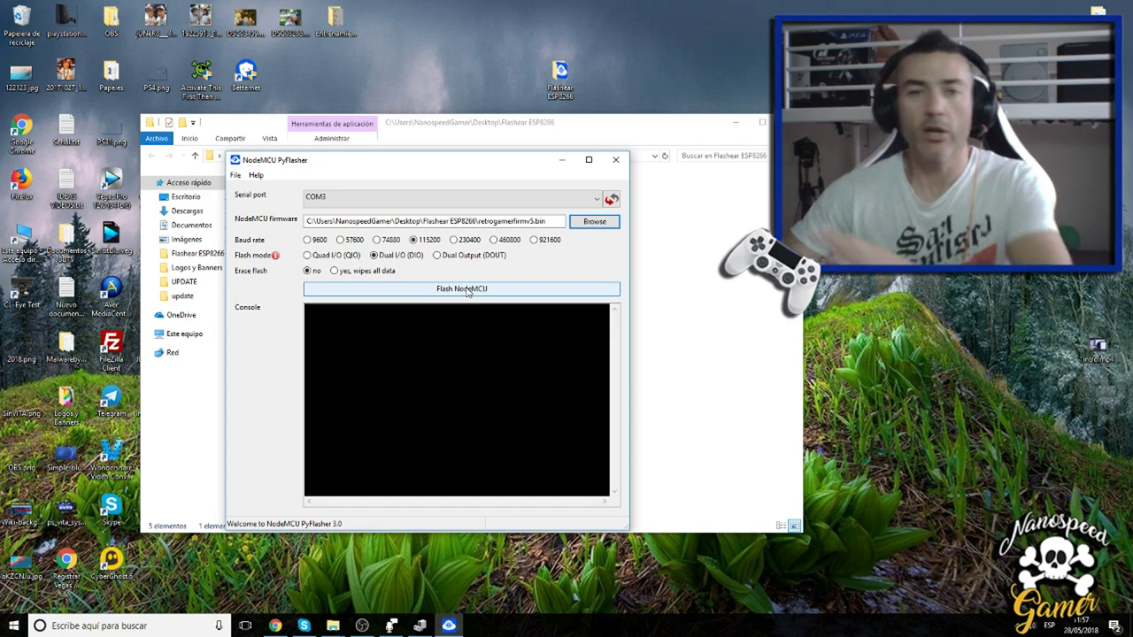
Step: Flash the NodeMCU with the loaded firmware, and close the flasher and the folder window once it is done
{"action": "left_click", "coordinate": [467, 292]}
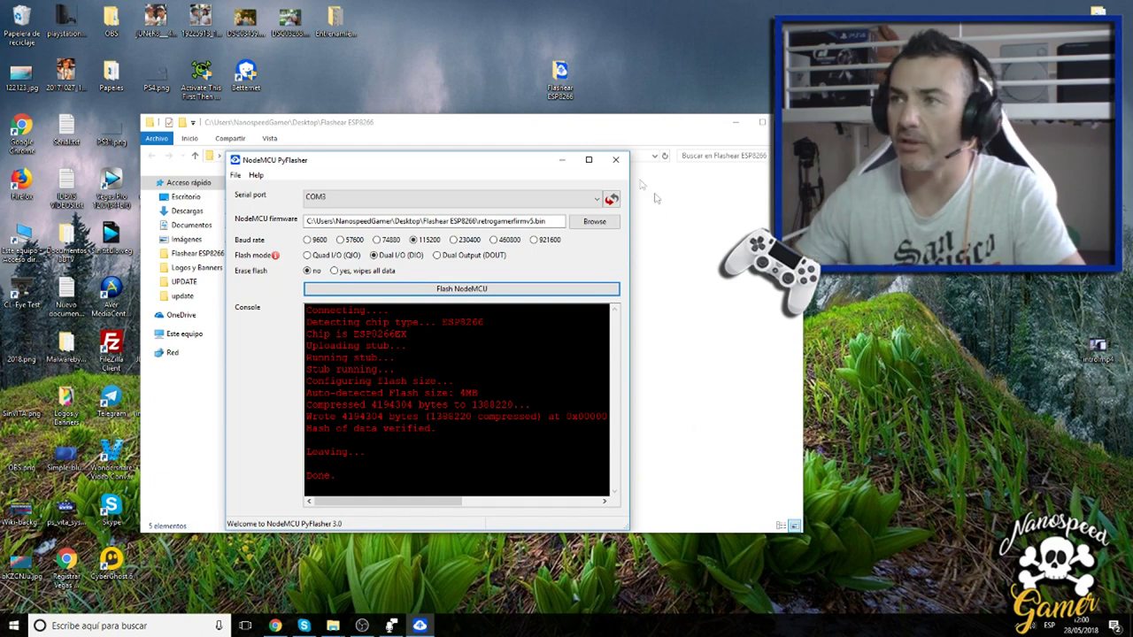
{"action": "left_click", "coordinate": [615, 160]}
{"action": "left_click", "coordinate": [762, 121]}
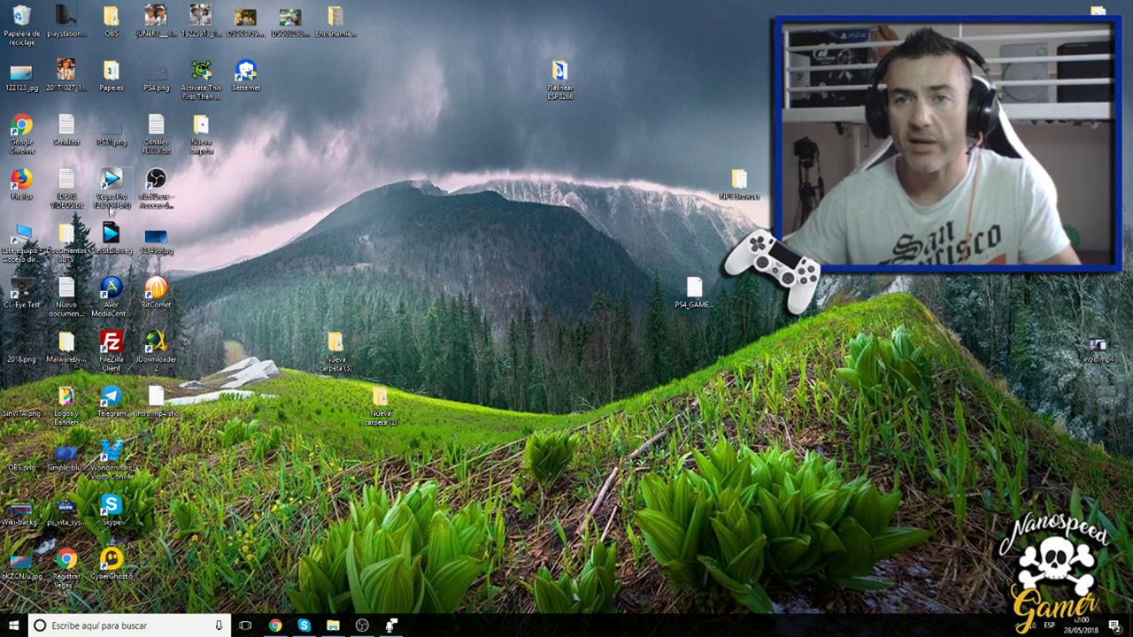
Step: Switch to AVer MediaCenter to show the PS4 picture and enlarge its window to fill the screen
{"action": "left_click", "coordinate": [110, 292]}
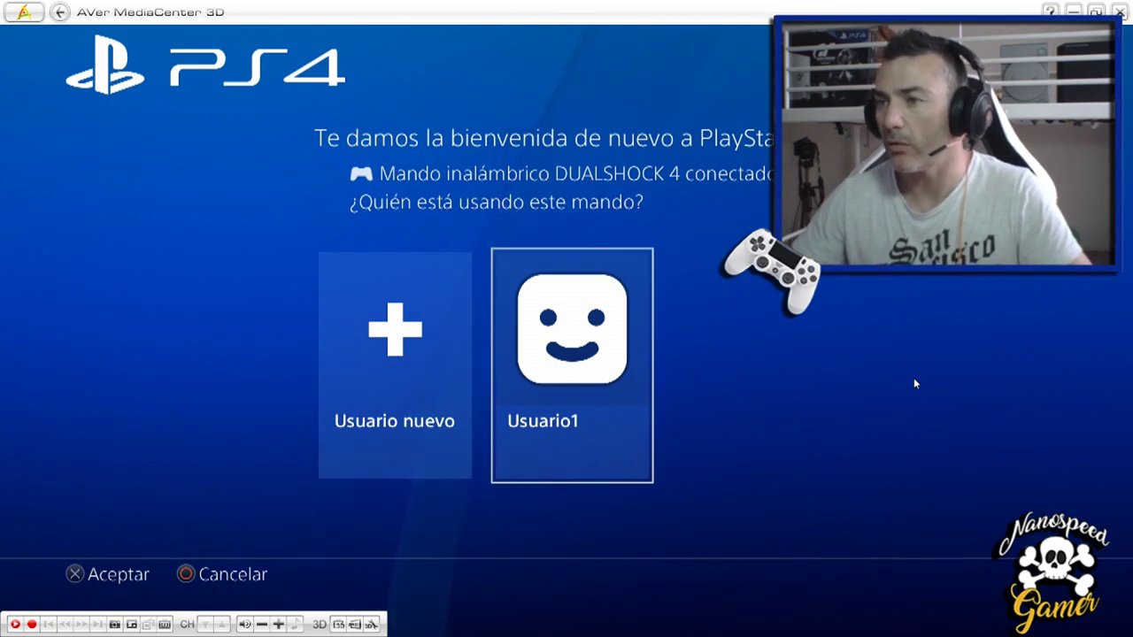
{"action": "left_click", "coordinate": [1096, 11]}
{"action": "left_click_drag", "start_coordinate": [518, 143], "coordinate": [451, 2]}
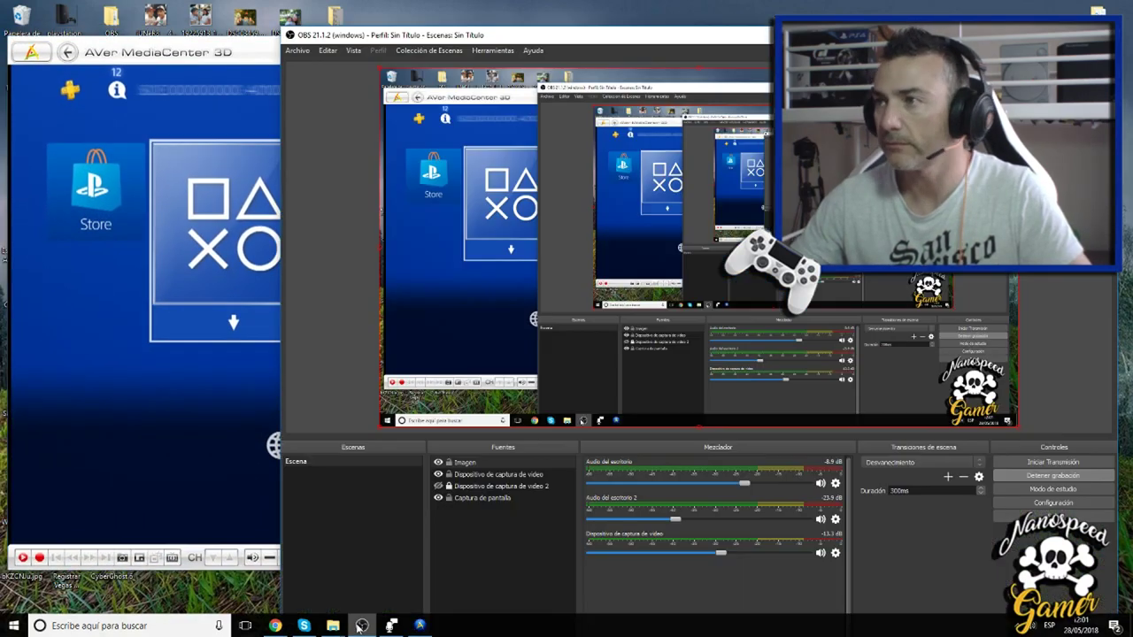
{"action": "left_click", "coordinate": [361, 625]}
{"action": "left_click", "coordinate": [361, 626]}
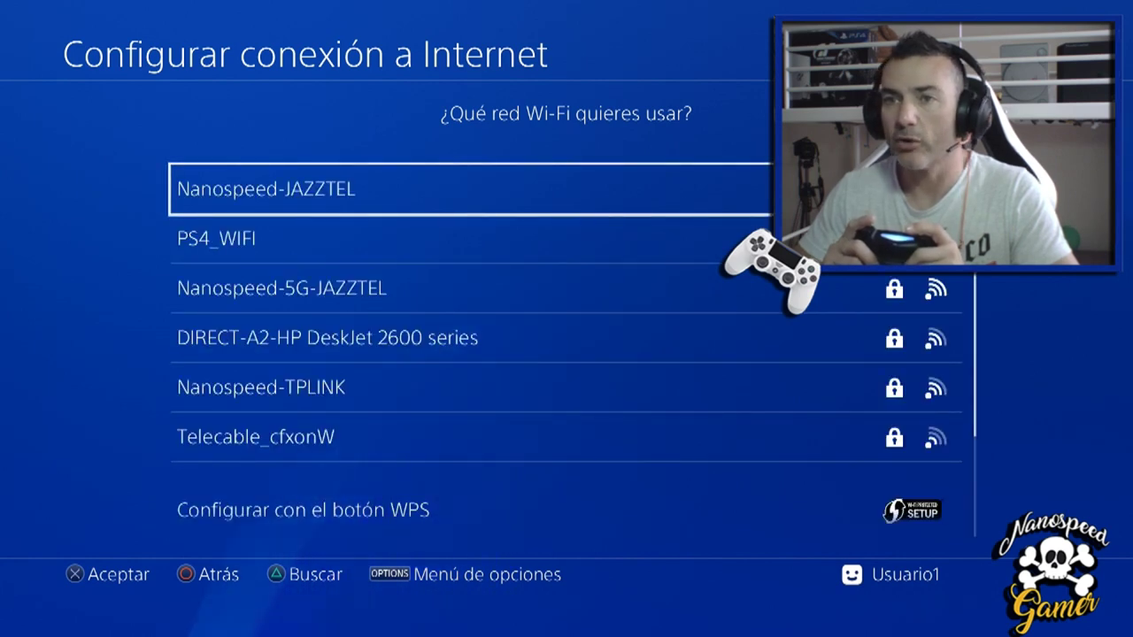
{"action": "key", "text": "Down"}
{"action": "key", "text": "Down"}
{"action": "key", "text": "Up"}
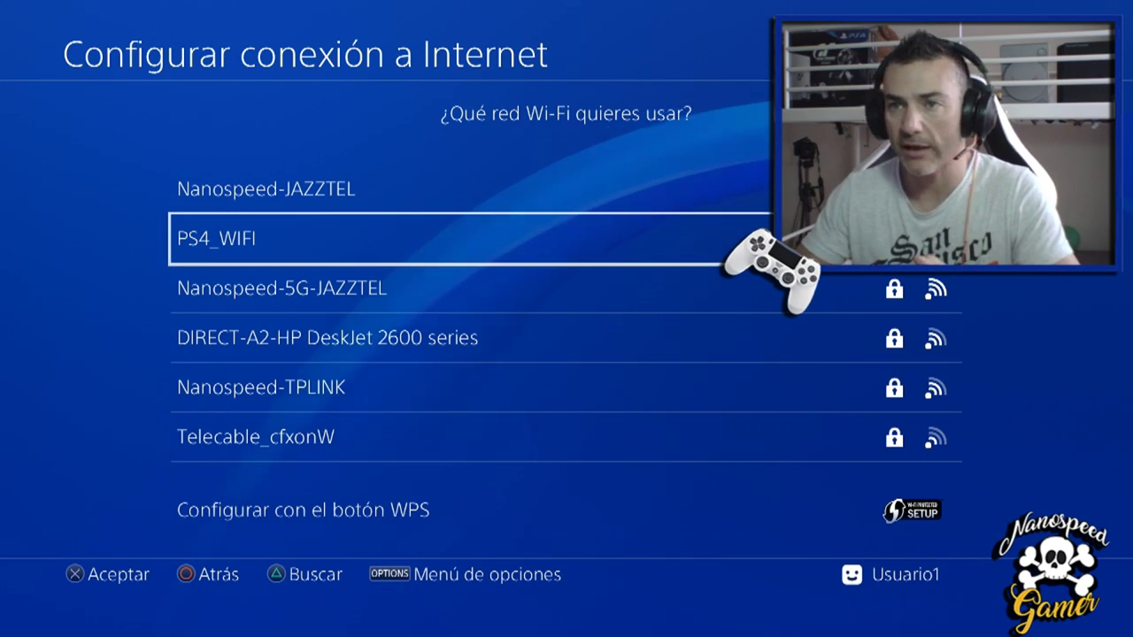
{"action": "key", "text": "Return"}
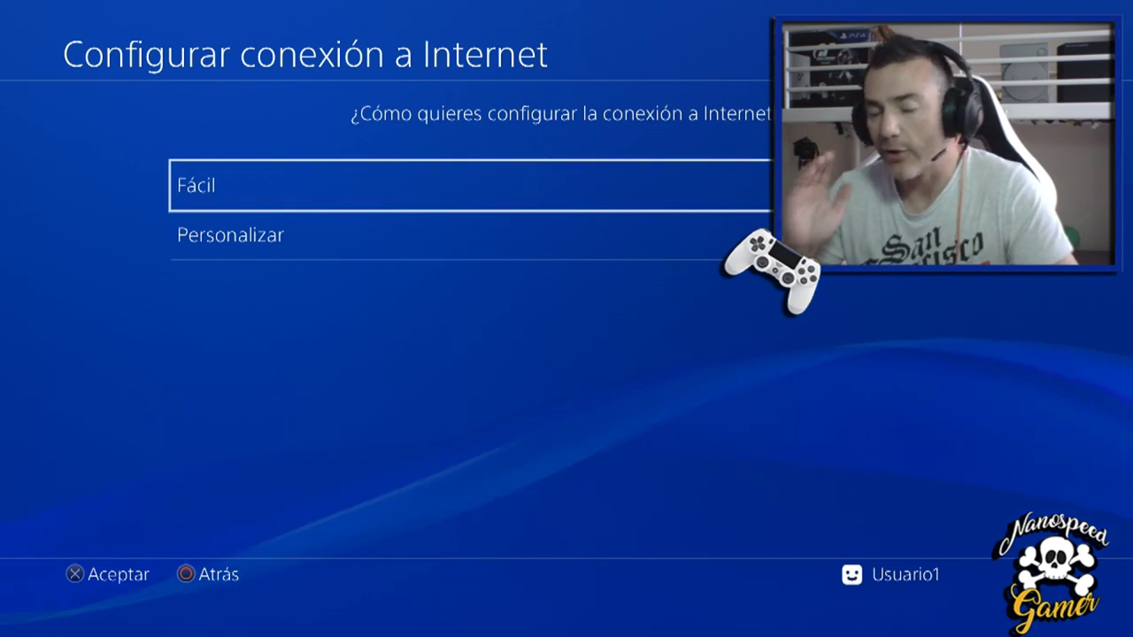
Step: Set up the PS4 Internet connection over Wi-Fi with the Personalizar method and go to the PS4_WIFI network
{"action": "key", "text": "Return"}
{"action": "key", "text": "Down"}
{"action": "key", "text": "Return"}
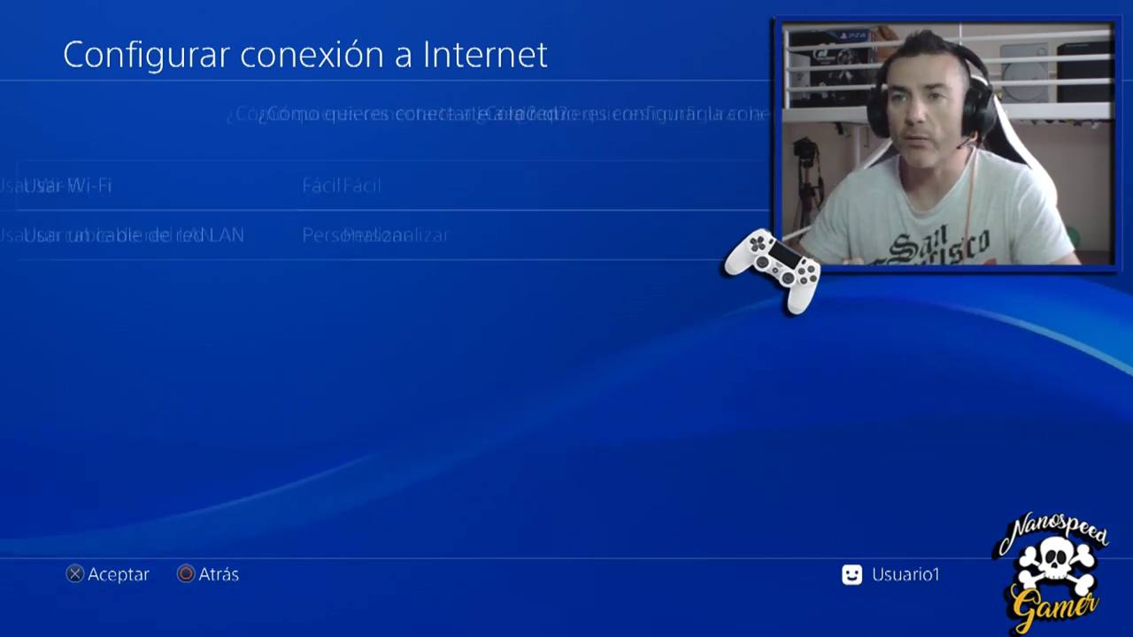
{"action": "key", "text": "Down"}
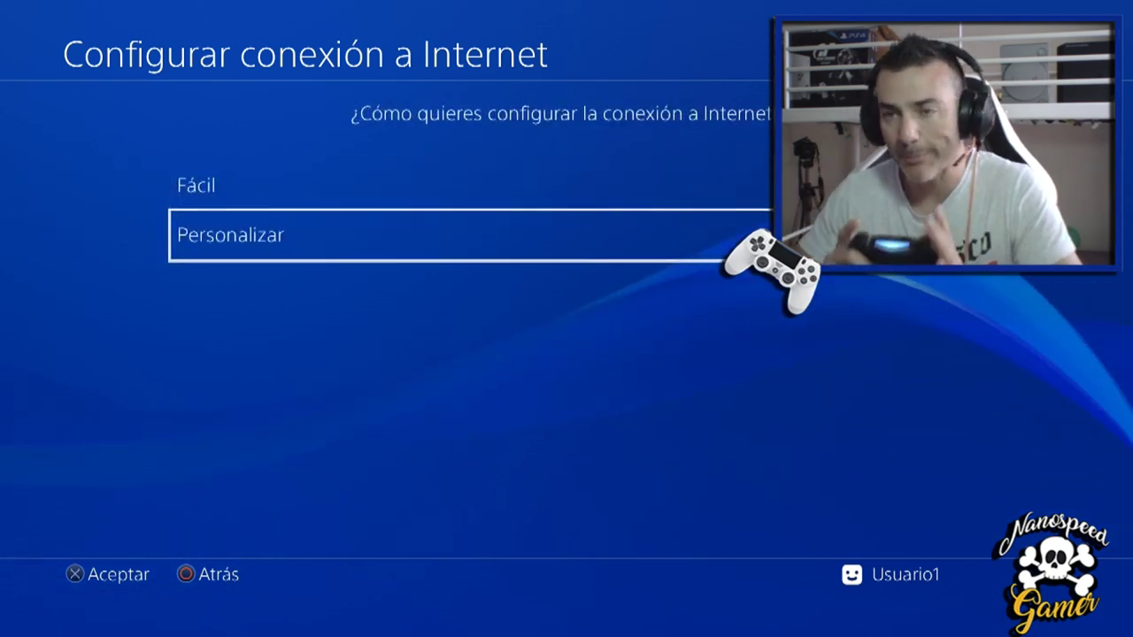
{"action": "key", "text": "Return"}
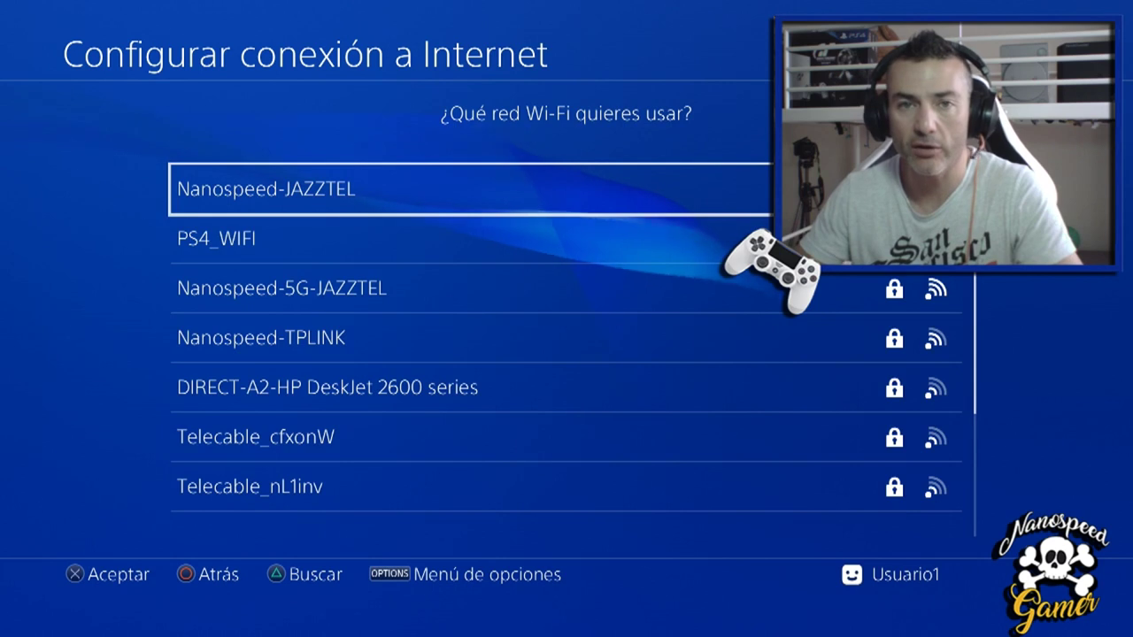
{"action": "key", "text": "Down"}
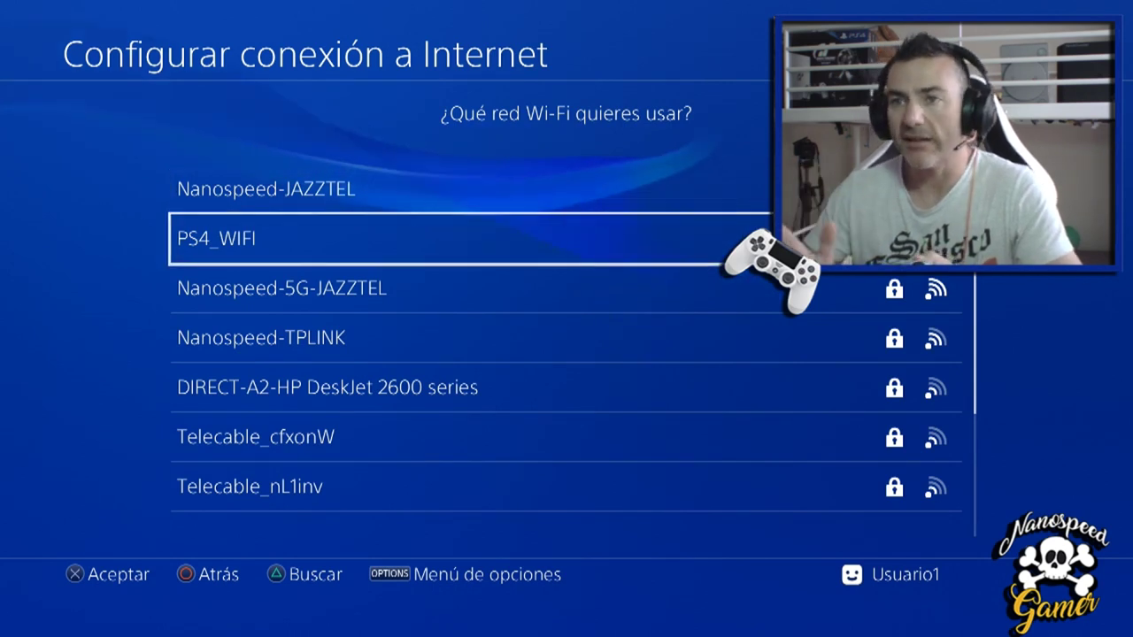